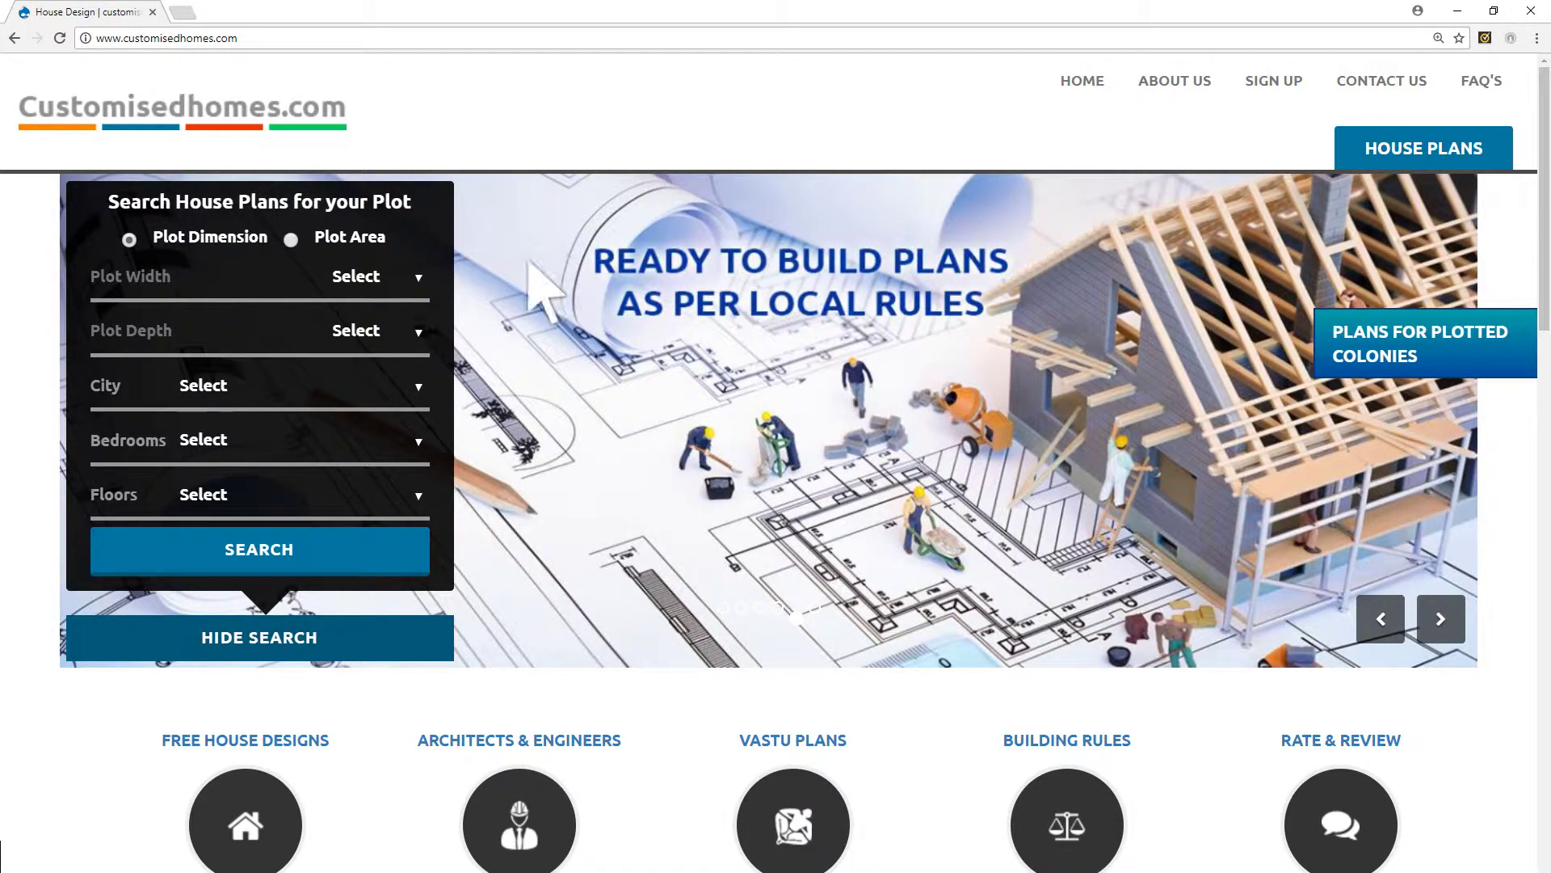
Enter a plot size of 30 ft wide by 70 ft deep
{"action": "left_click", "coordinate": [375, 277]}
{"action": "left_click", "coordinate": [363, 370]}
{"action": "left_click", "coordinate": [101, 276]}
{"action": "type", "text": "30"}
{"action": "left_click", "coordinate": [109, 333]}
{"action": "type", "text": "70"}
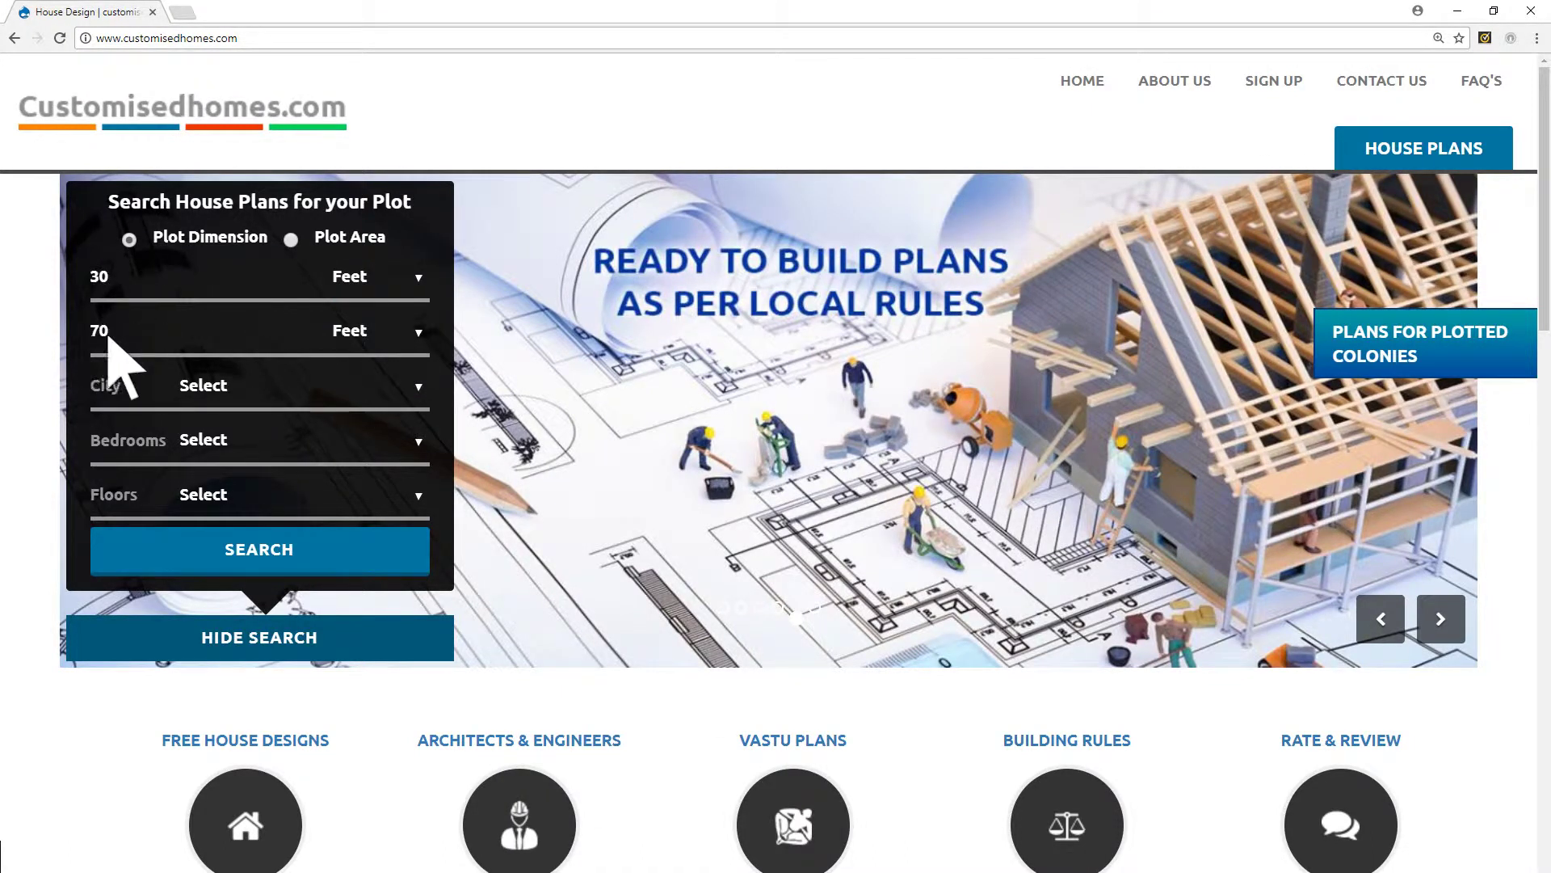
Choose Pune as the city and run the house plan search
{"action": "left_click", "coordinate": [279, 383]}
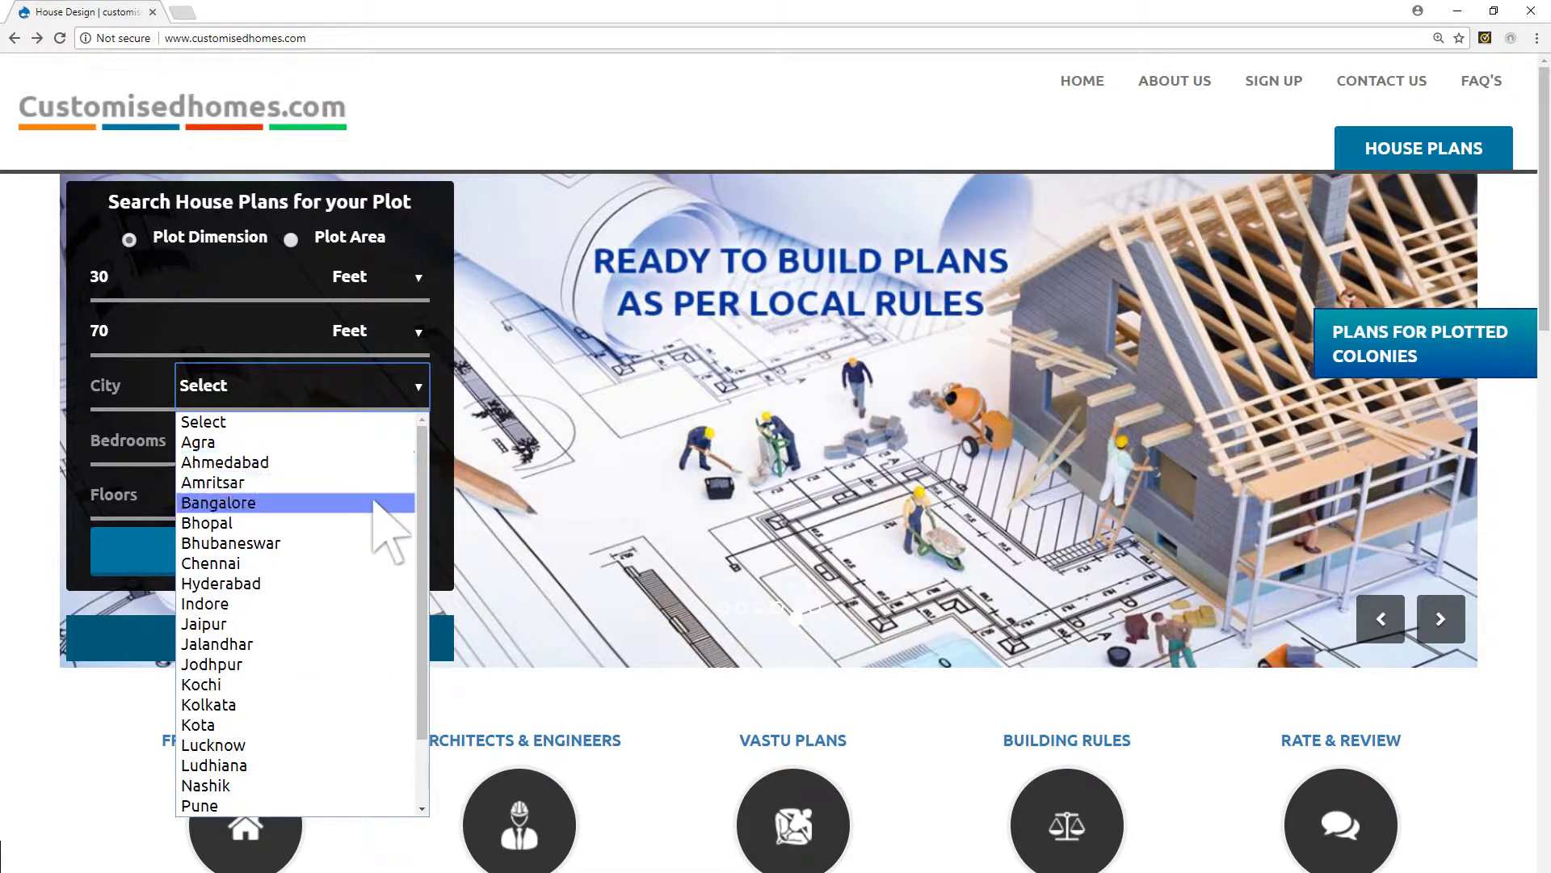
{"action": "left_click", "coordinate": [364, 804]}
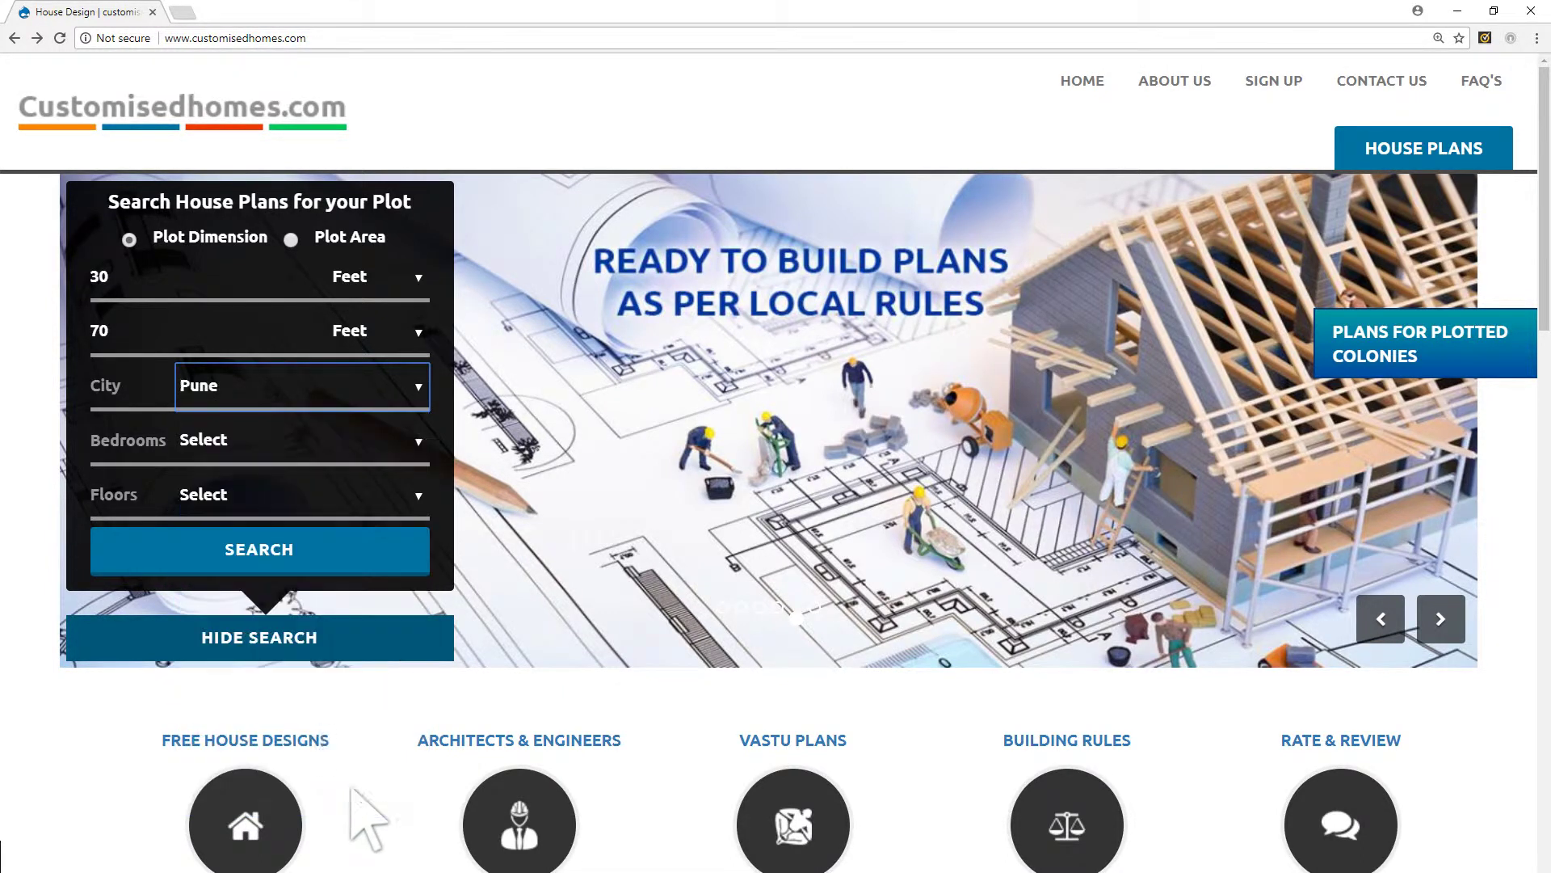
{"action": "left_click", "coordinate": [248, 561]}
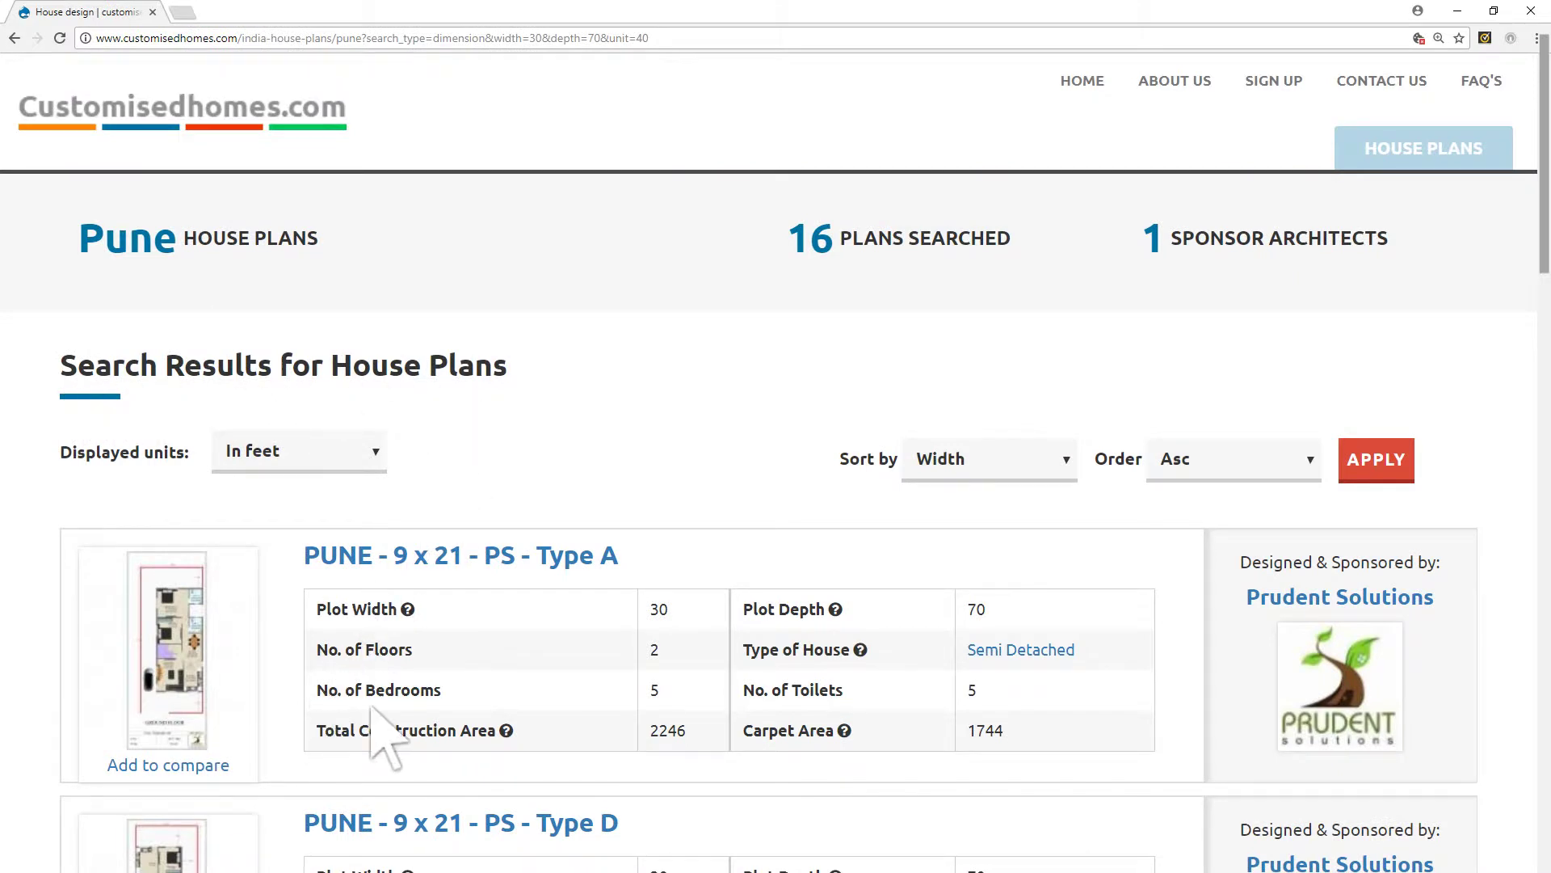
{"action": "mouse_move", "coordinate": [1542, 256]}
{"action": "left_mouse_down"}
{"action": "mouse_move", "coordinate": [1544, 806]}
{"action": "mouse_move", "coordinate": [1545, 242]}
{"action": "left_mouse_up"}
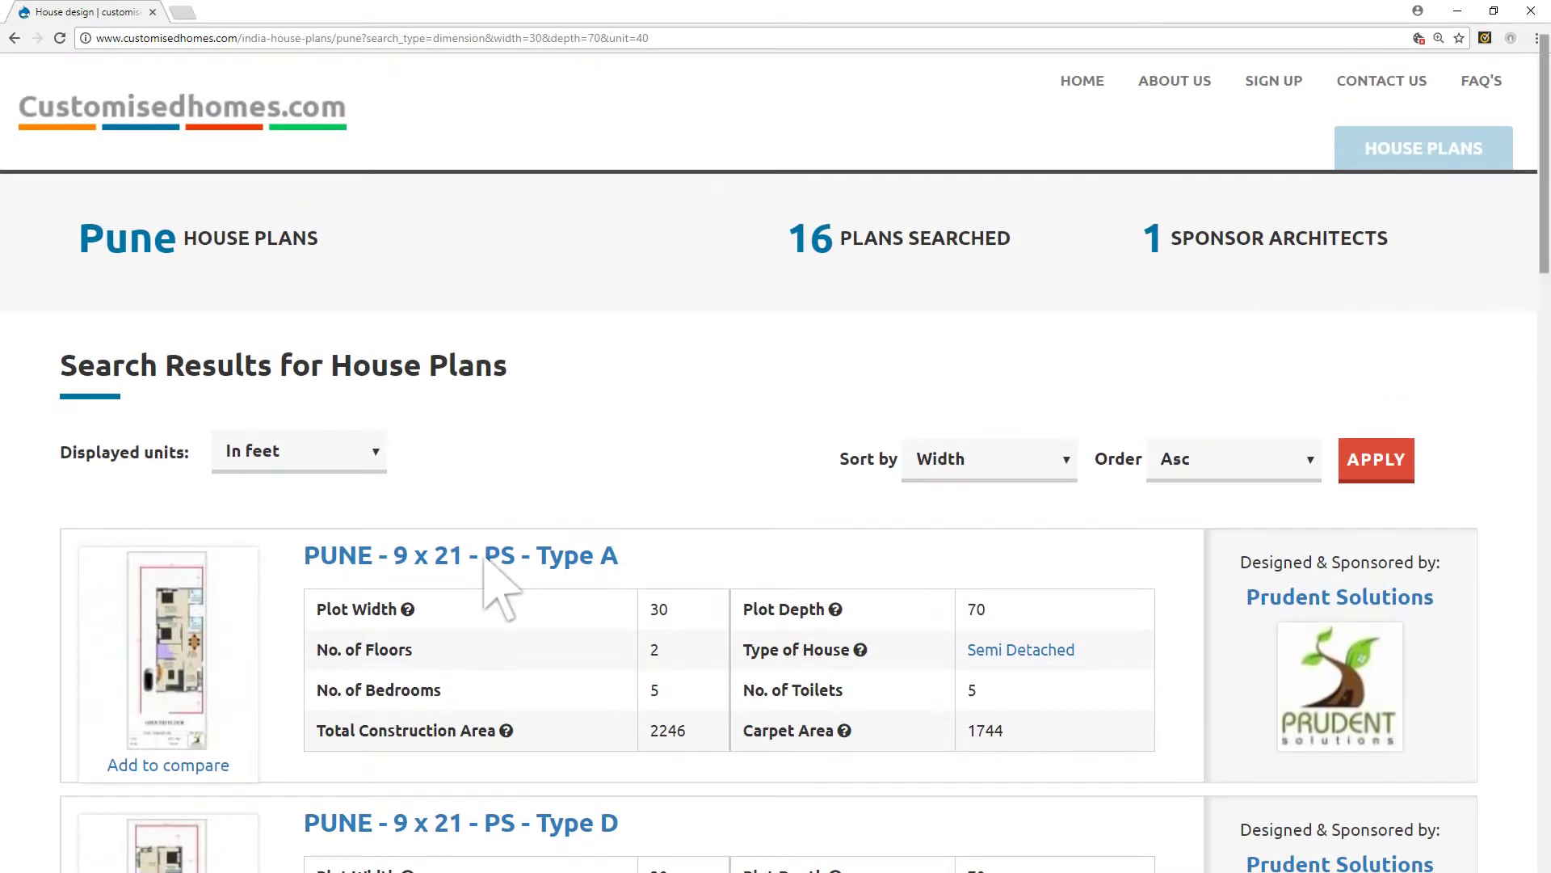
Open the 'PUNE - 9 x 21 - PS - Type A' plan from the results
{"action": "left_click", "coordinate": [486, 559]}
{"action": "left_click_drag", "start_coordinate": [1544, 146], "coordinate": [1544, 290]}
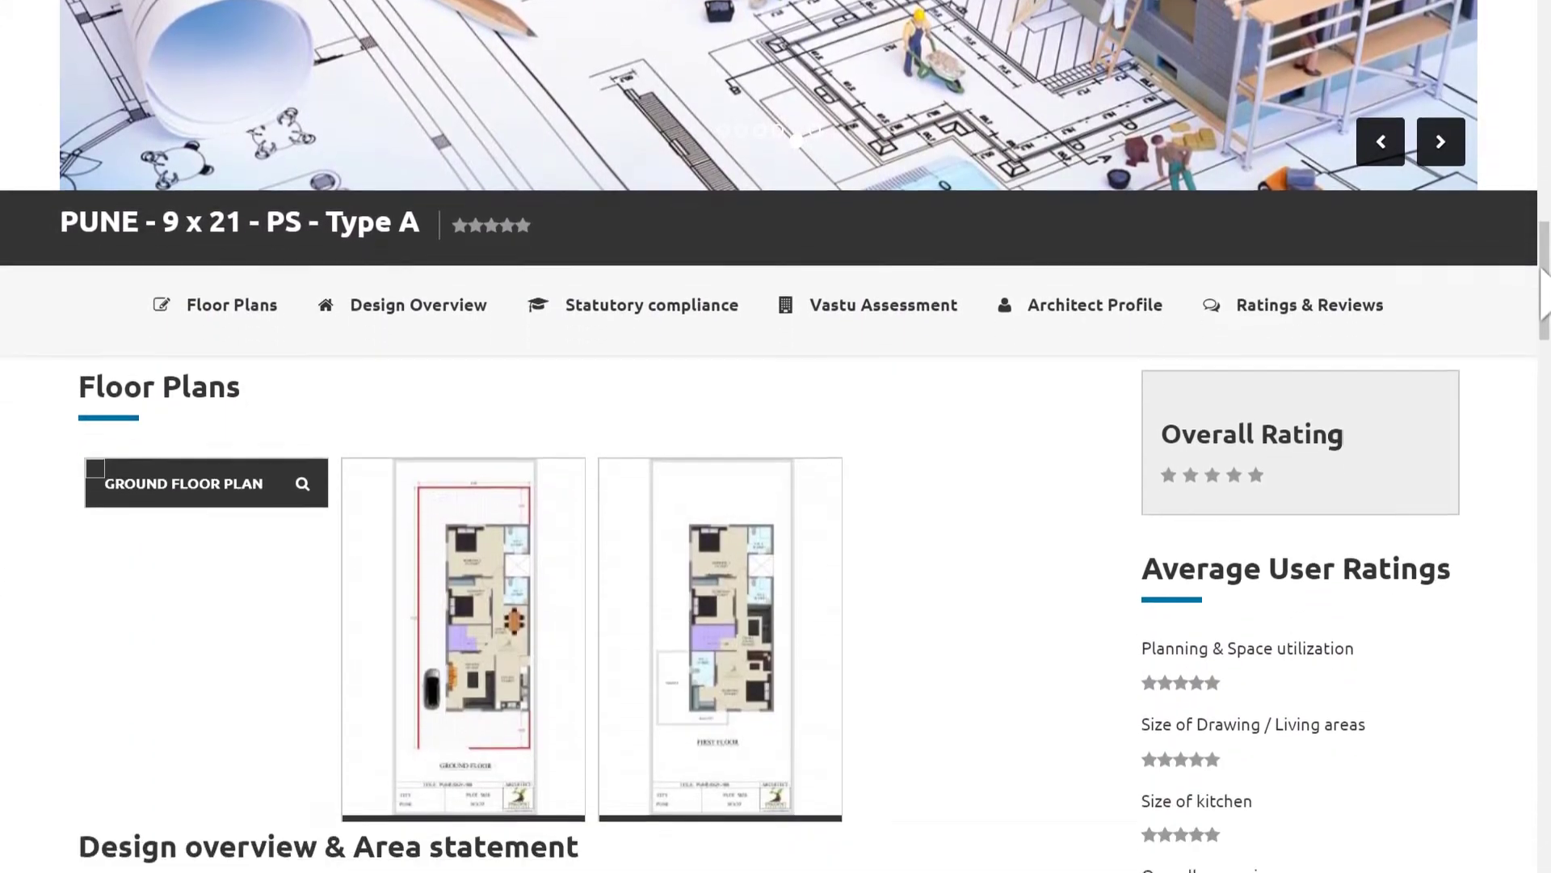
{"action": "scroll", "coordinate": [1290, 450], "scroll_direction": "down", "scroll_amount": 4}
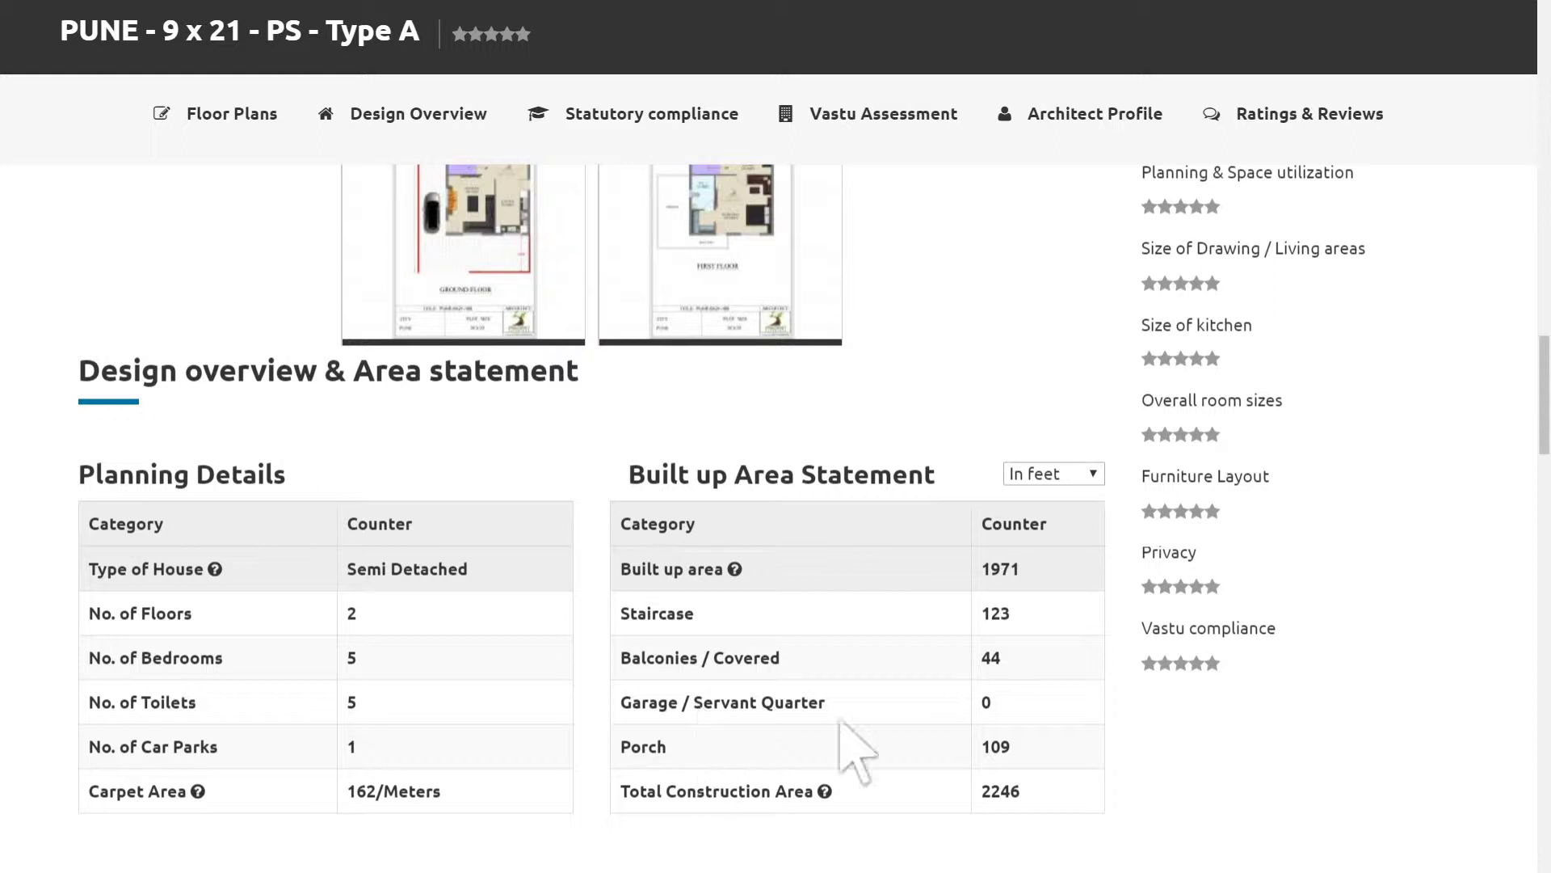
{"action": "scroll", "coordinate": [1418, 509], "scroll_direction": "down", "scroll_amount": 5}
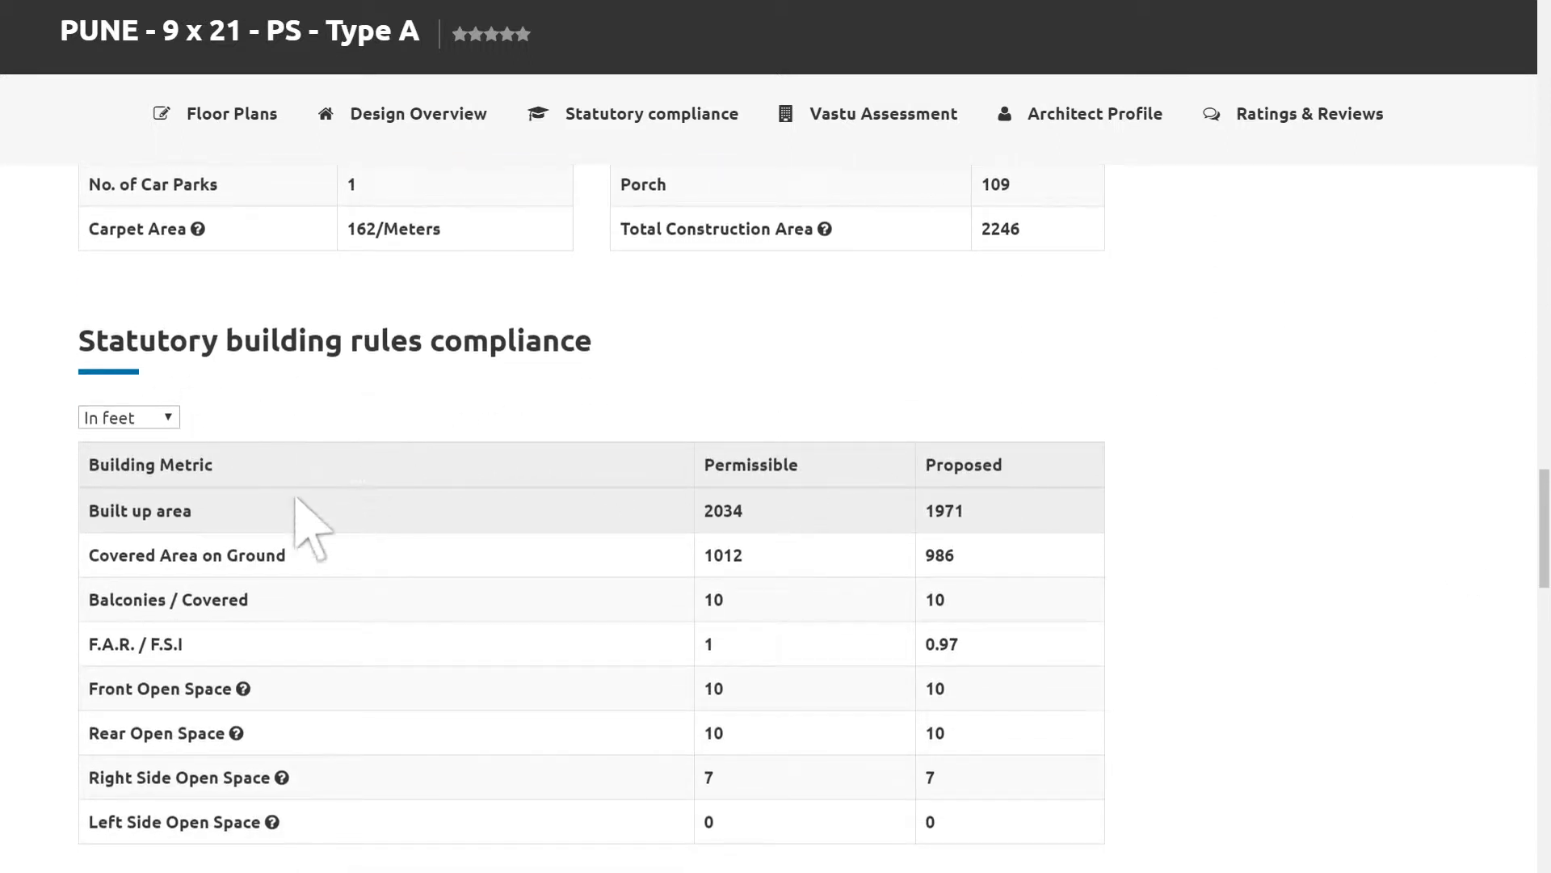
{"action": "scroll", "coordinate": [1546, 509], "scroll_direction": "down", "scroll_amount": 5}
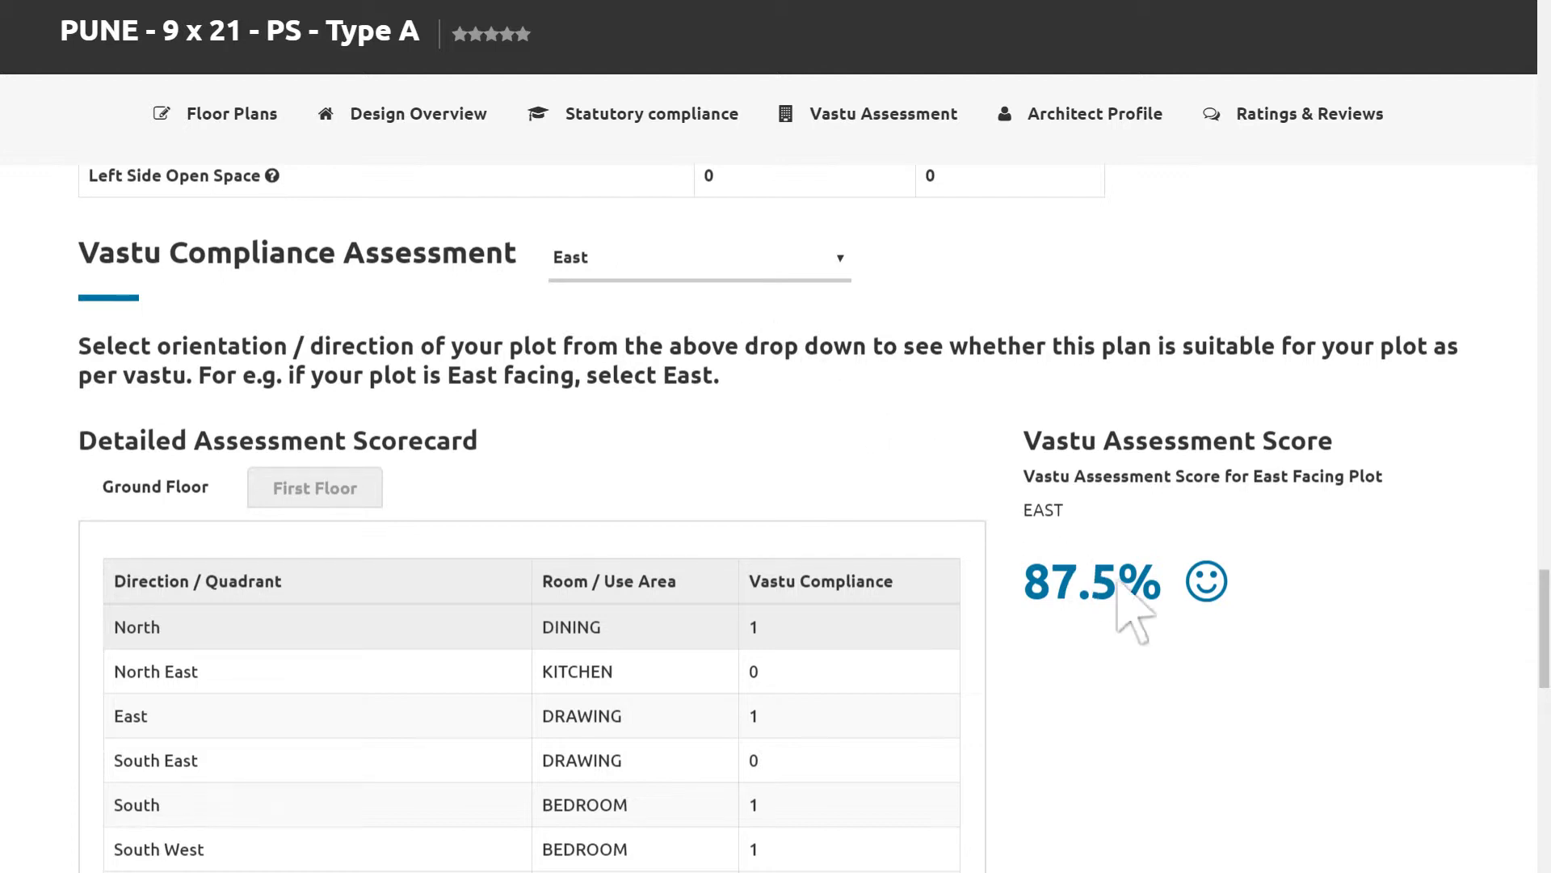
Check the West-facing Vastu score (68.75%), then open the Prudent Solutions sponsor architect profile
{"action": "left_click", "coordinate": [836, 258]}
{"action": "left_click", "coordinate": [797, 312]}
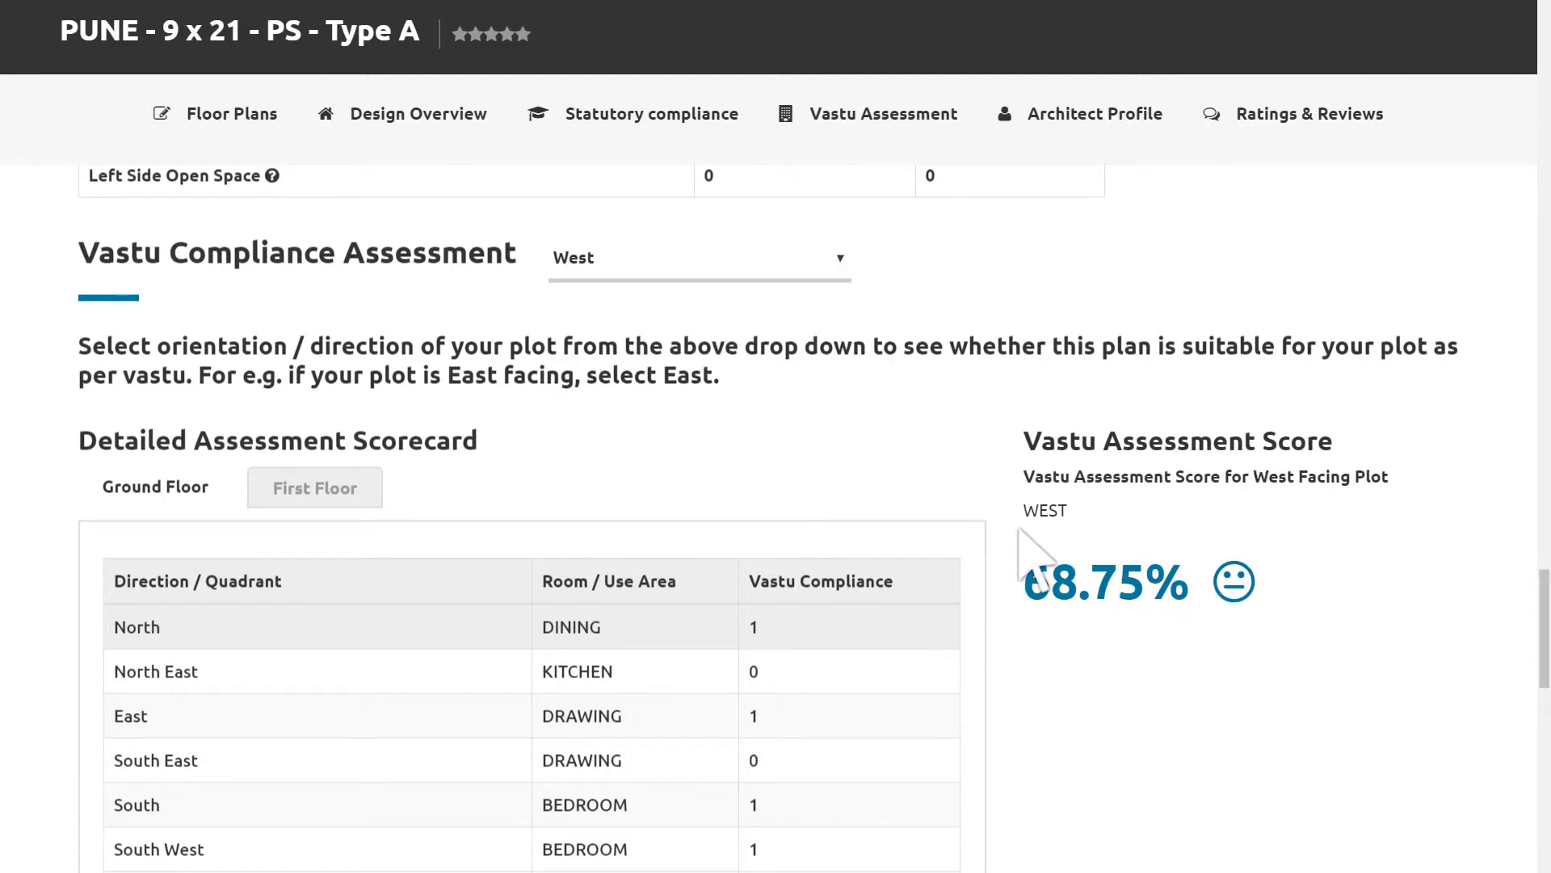
{"action": "left_click_drag", "start_coordinate": [1545, 618], "coordinate": [1546, 787]}
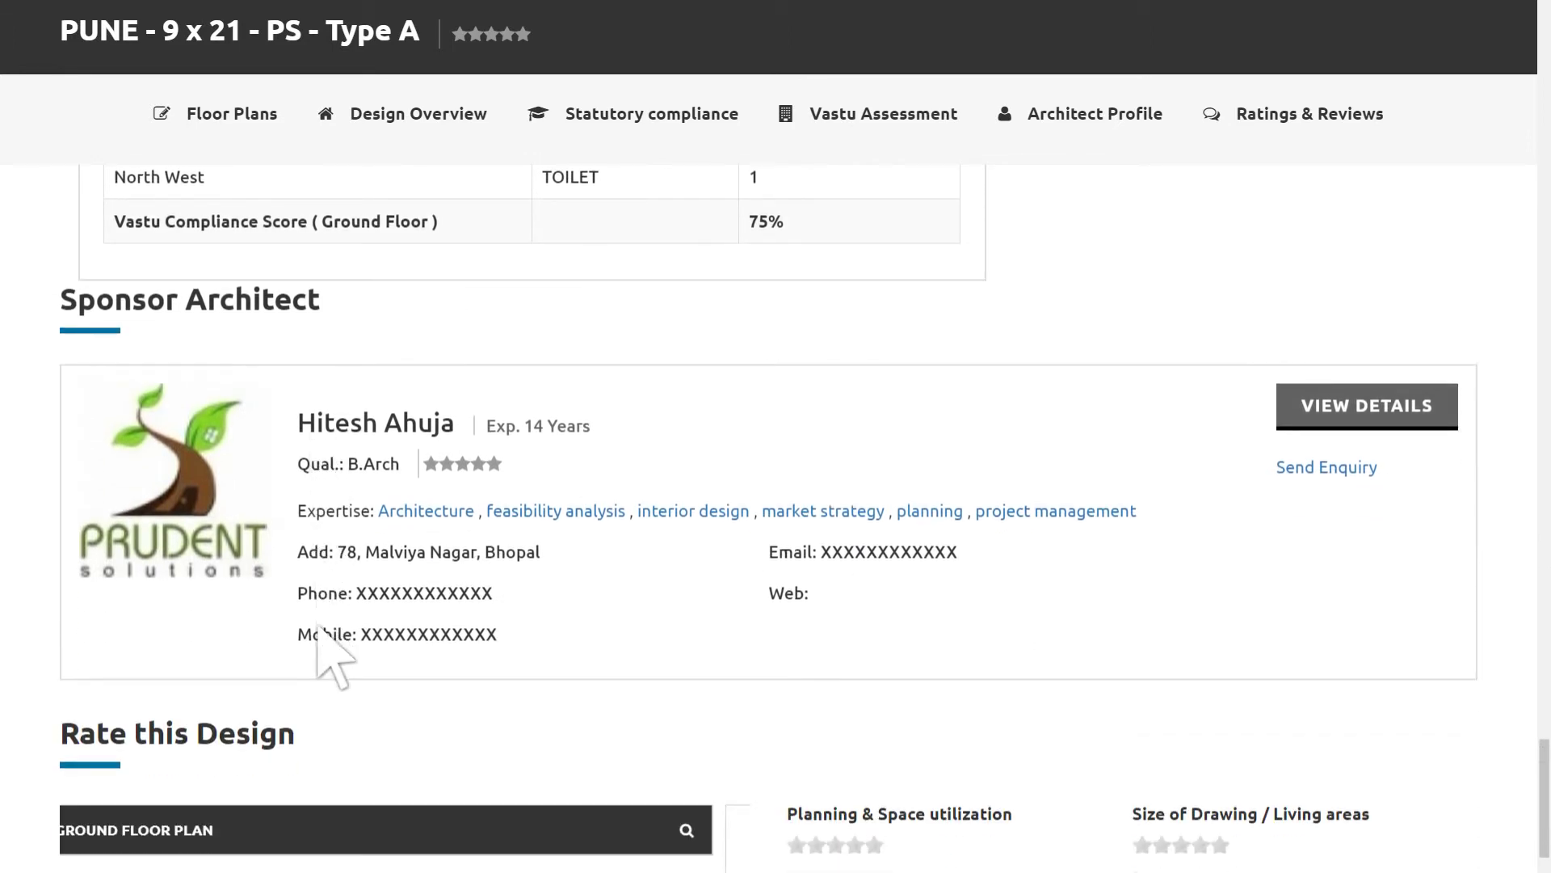
{"action": "left_click", "coordinate": [1377, 406]}
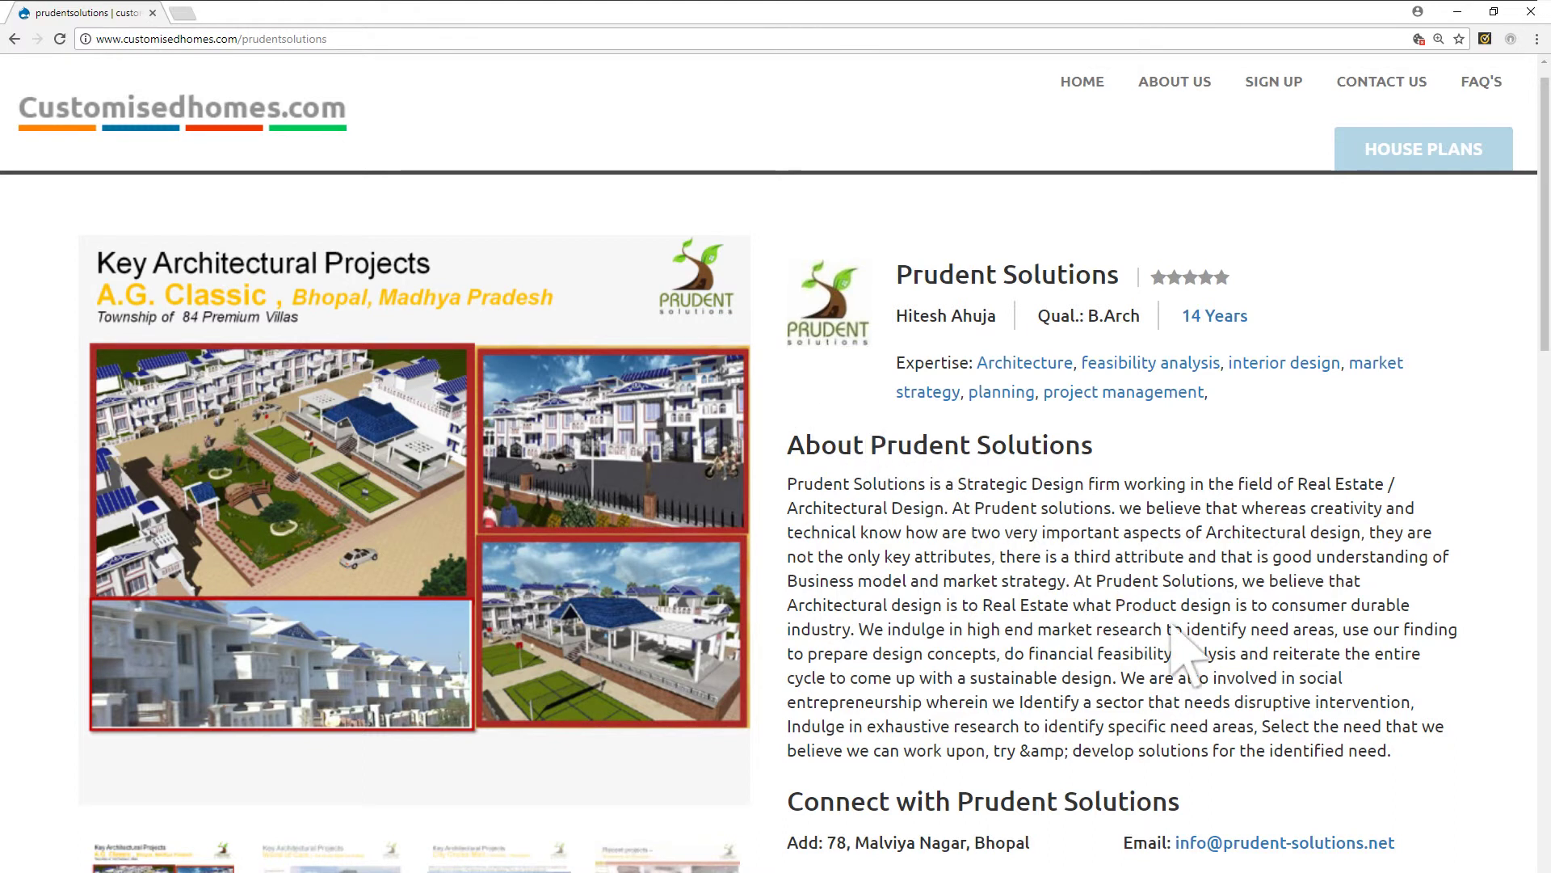
{"action": "scroll", "coordinate": [1454, 545], "scroll_direction": "down", "scroll_amount": 4}
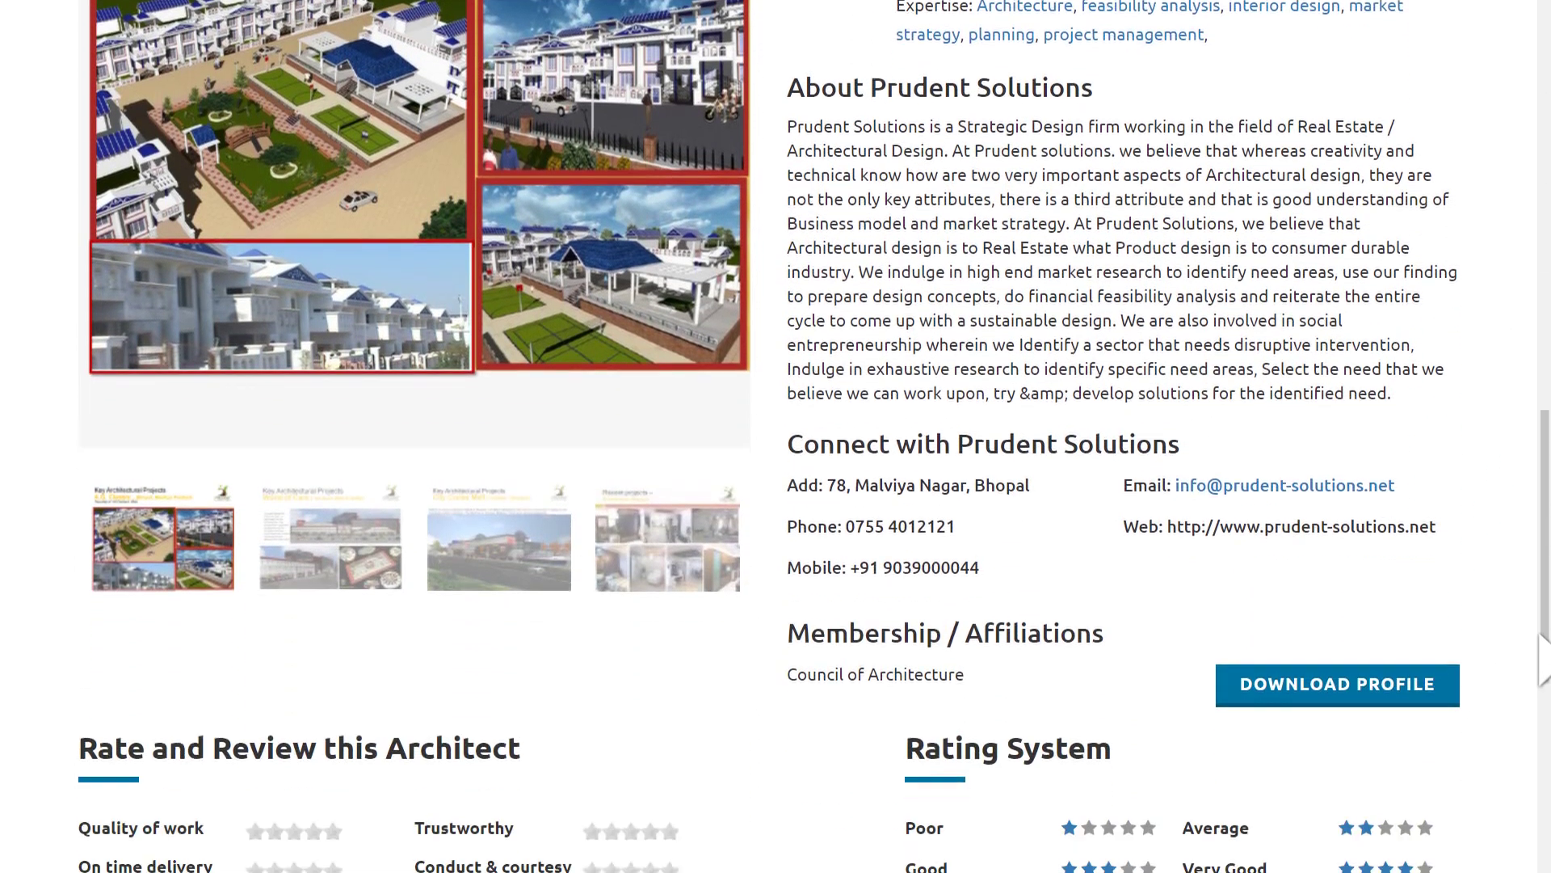